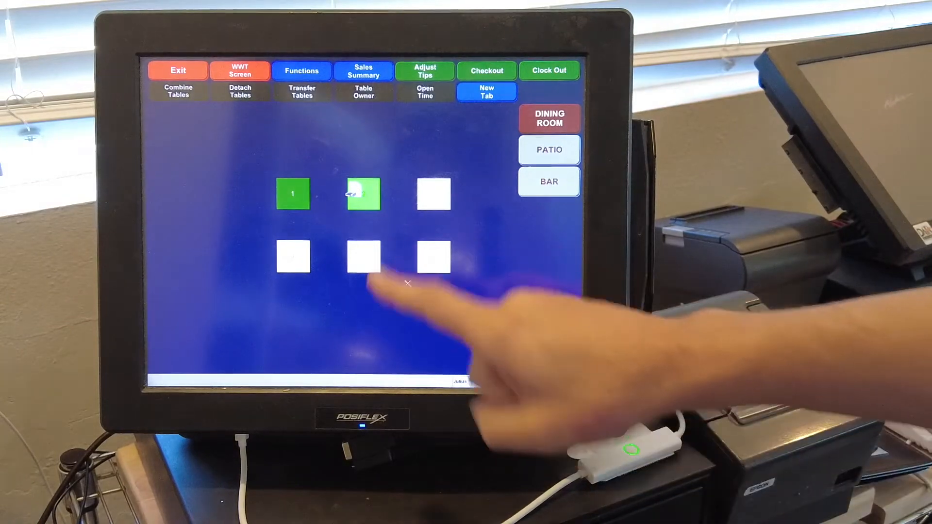
Open the check for Table 1 in the dining room and view its order
click(289, 194)
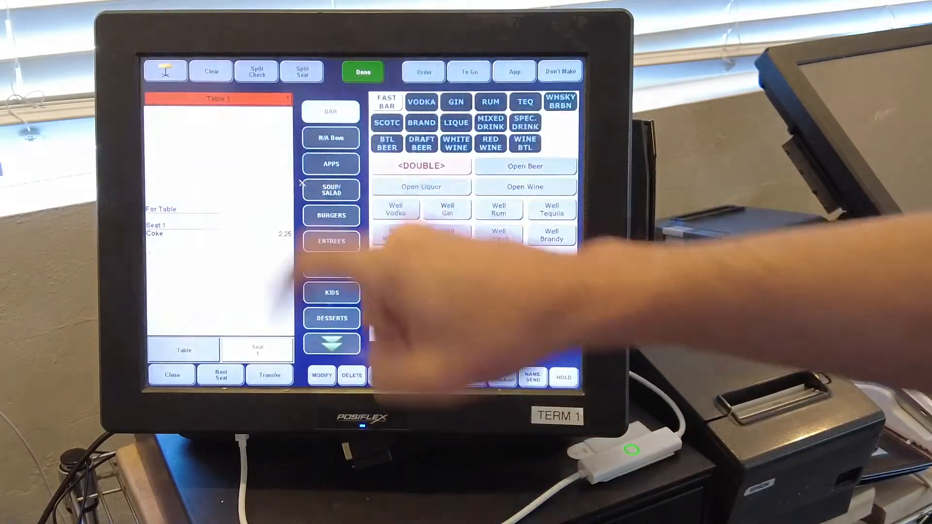
click(208, 378)
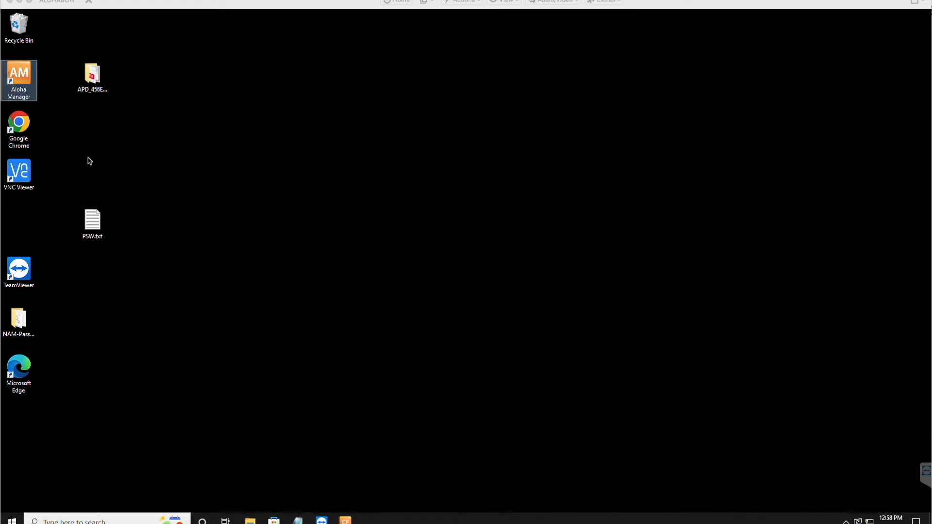
Switch to Aloha Manager on the back-office computer and sign in with the account password
double_click(24, 76)
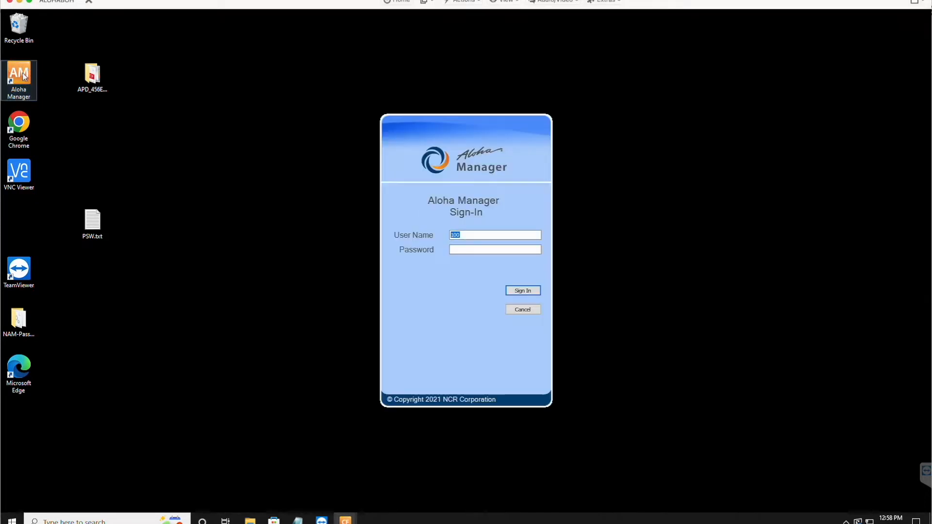
click(459, 249)
text(*)
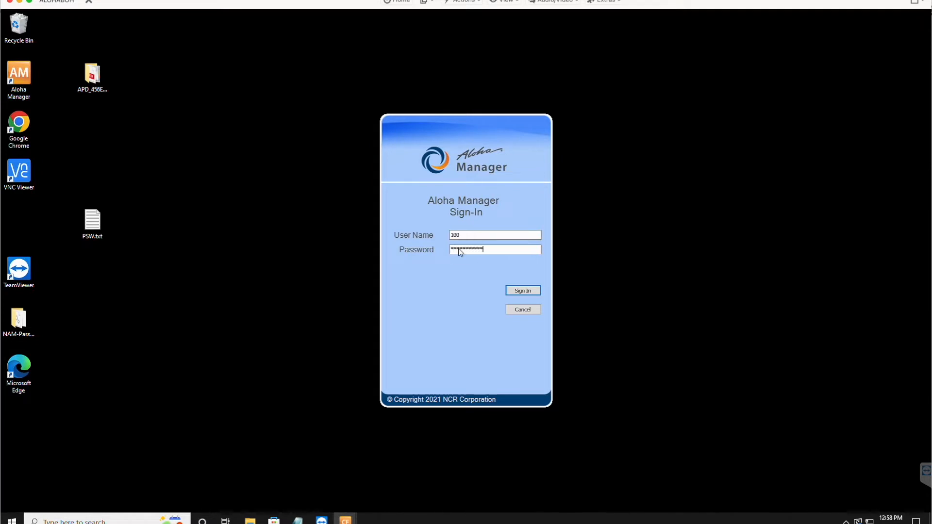
key(Return)
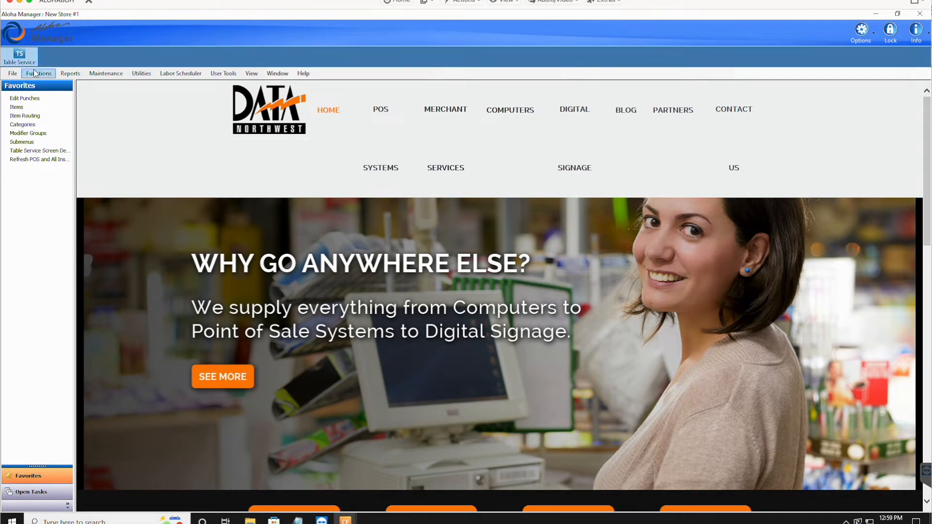
Open the payment tenders maintenance and create a new tender of type Generic
click(106, 74)
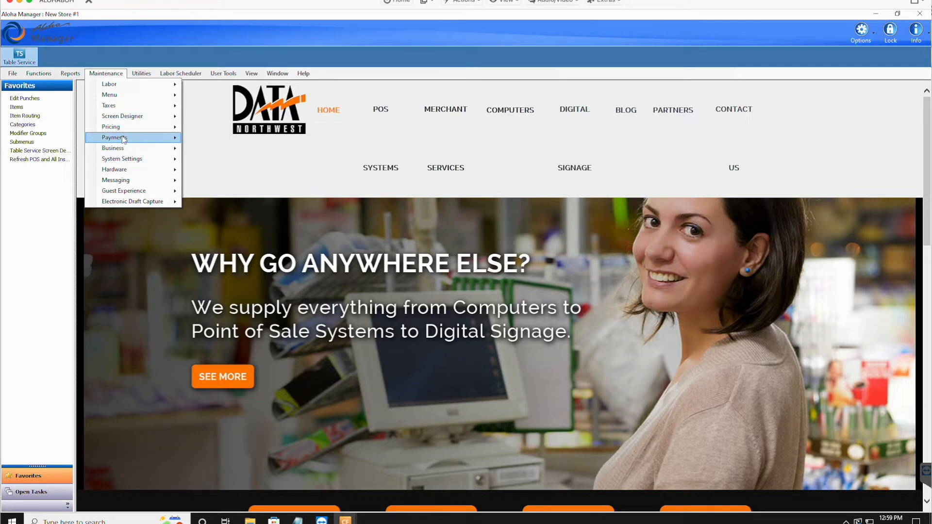
mouse_move(123, 139)
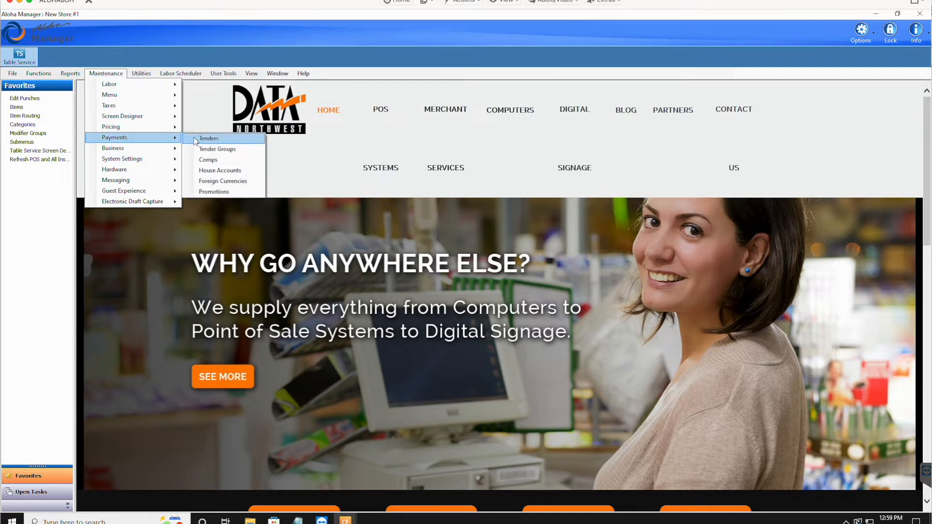
click(209, 139)
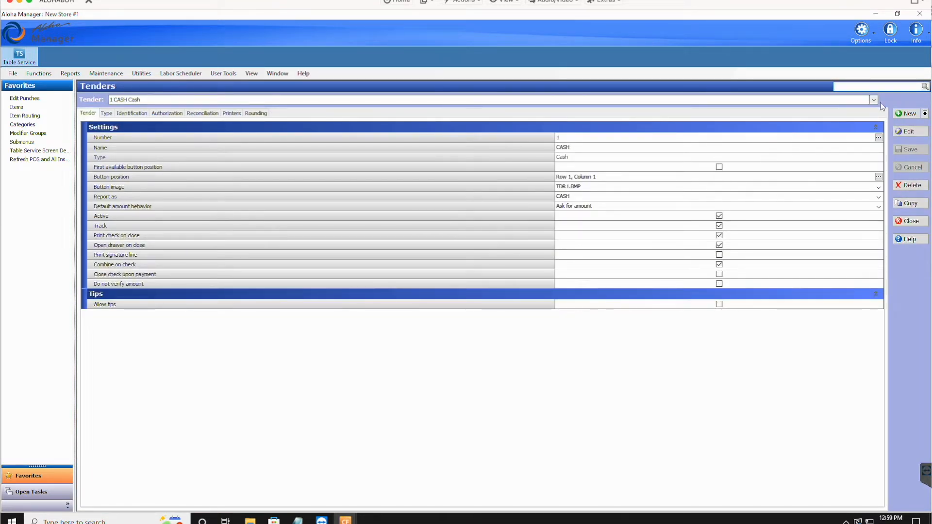
click(925, 113)
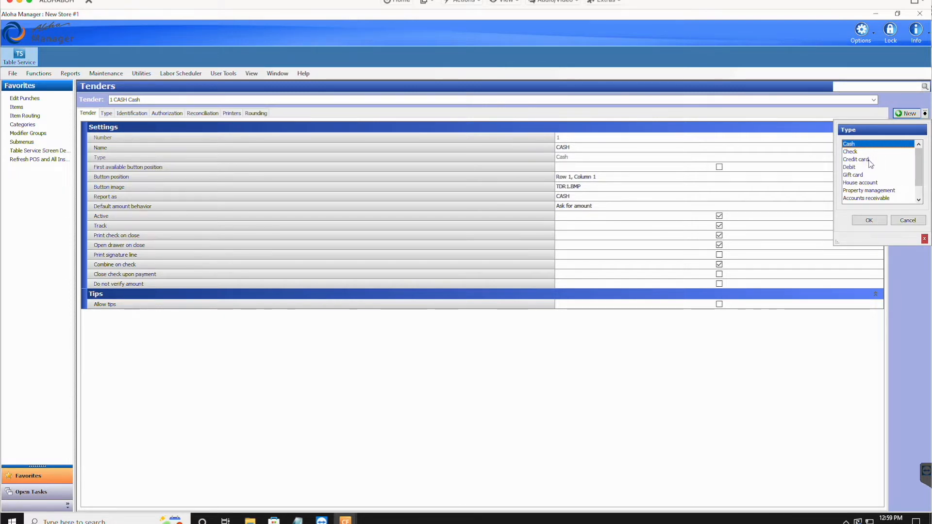
scroll(870, 163, down, 1)
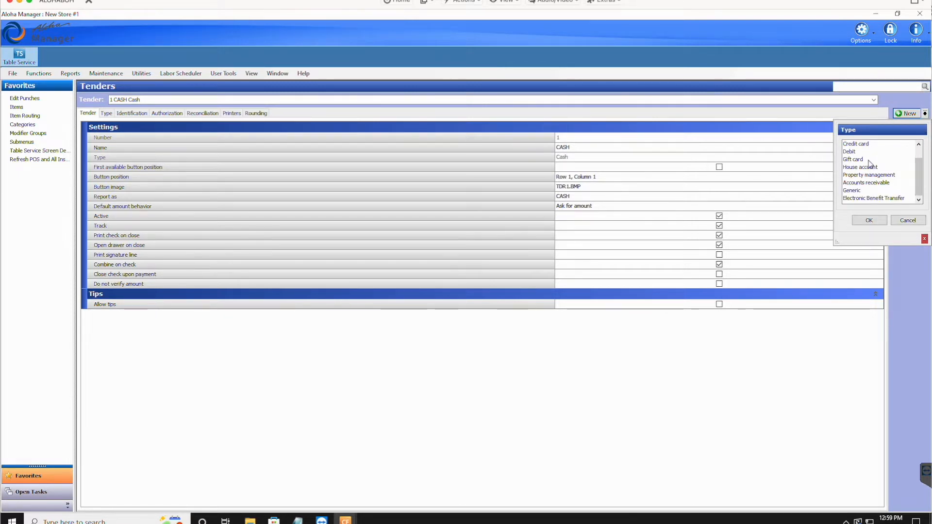
click(855, 192)
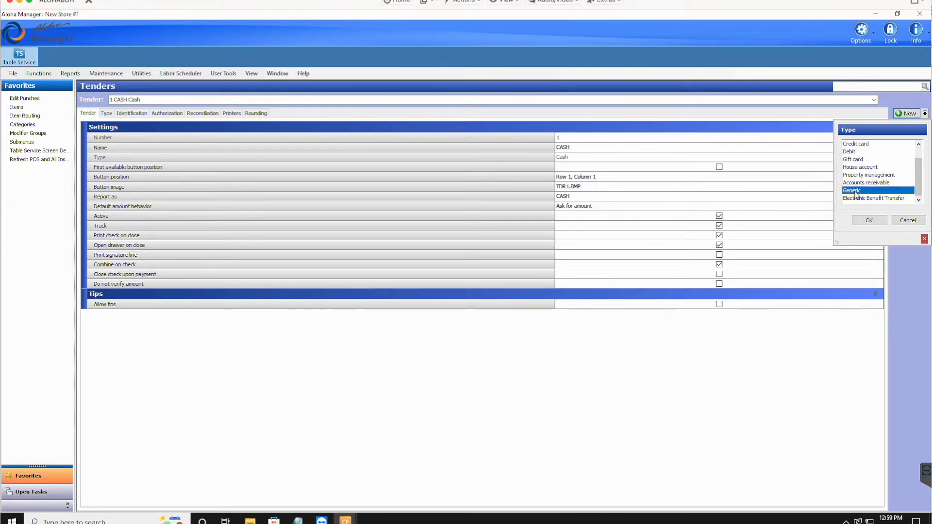
click(869, 220)
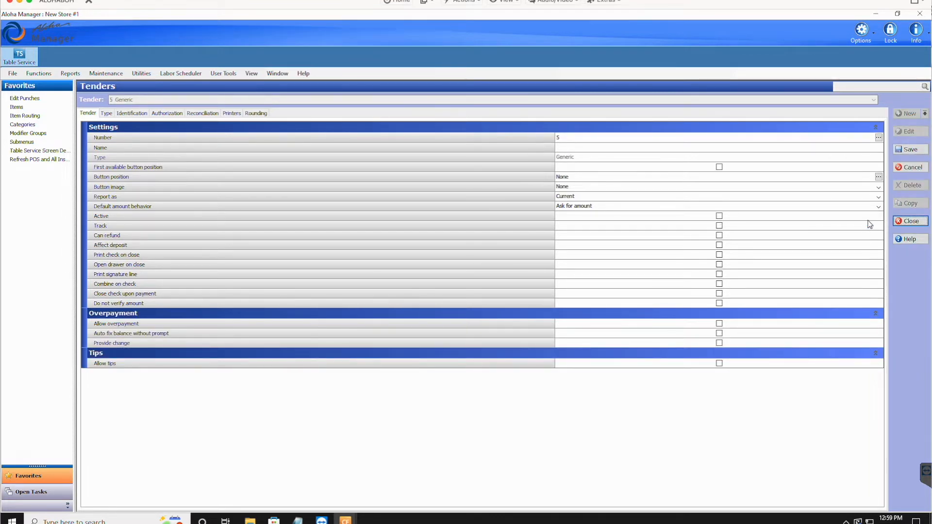
Name the new tender COPPER and place its button at row 4, column 2
click(563, 147)
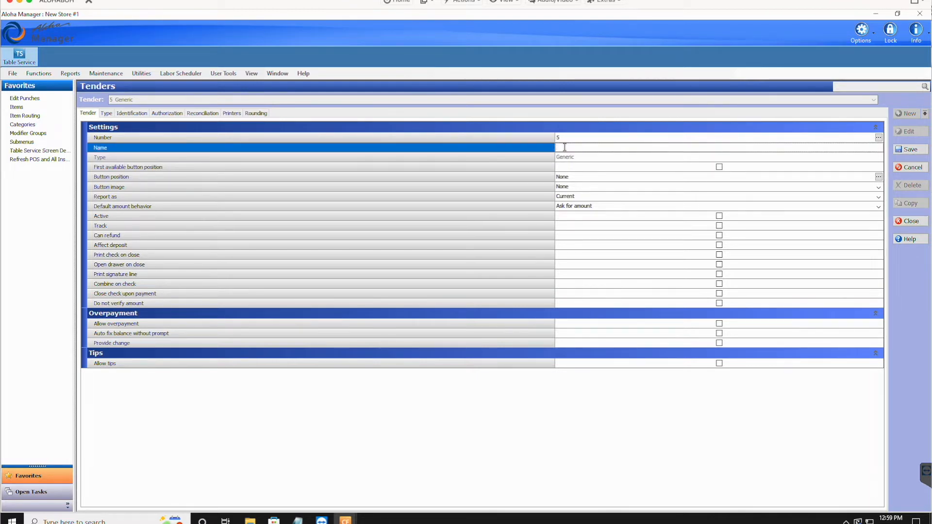
text(COPPER)
click(878, 178)
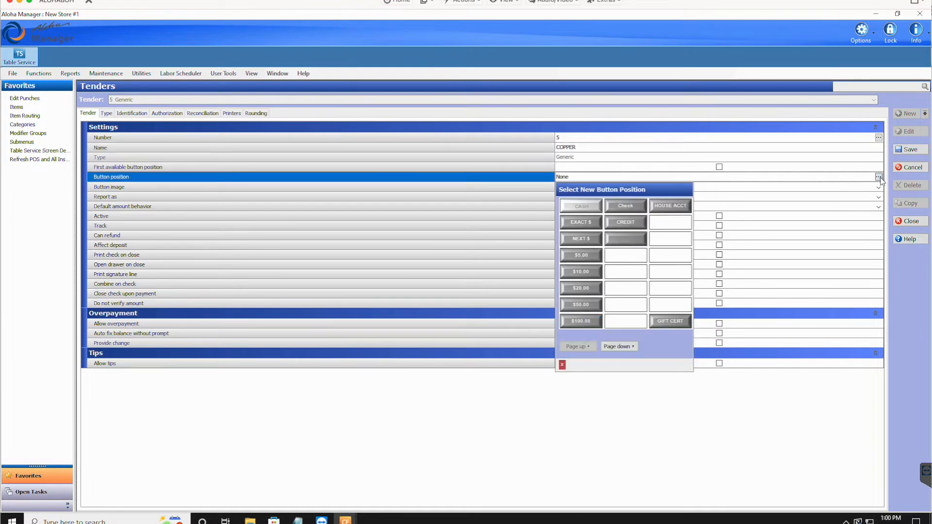
click(624, 256)
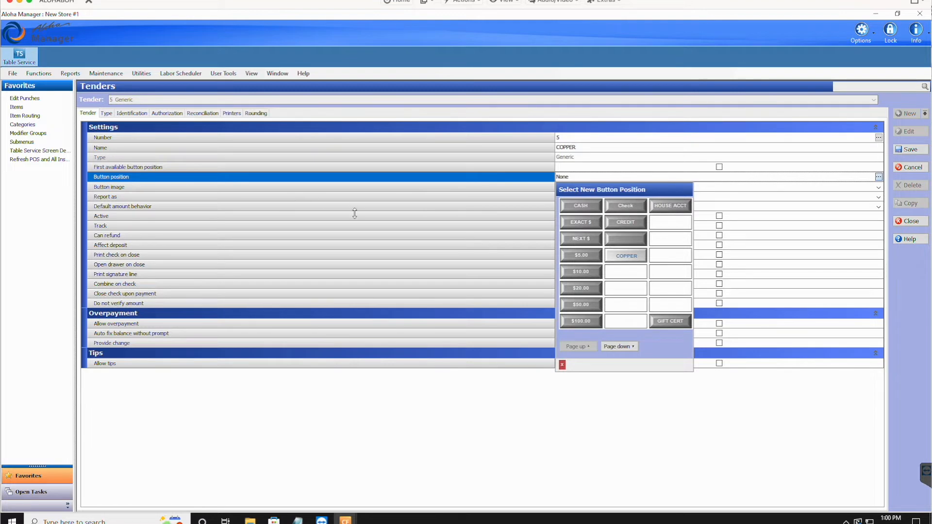
click(753, 207)
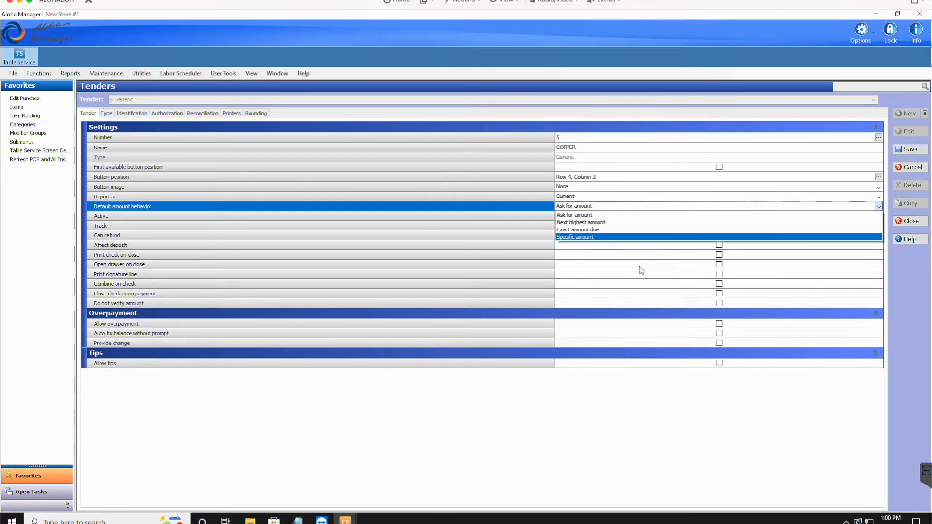
click(515, 209)
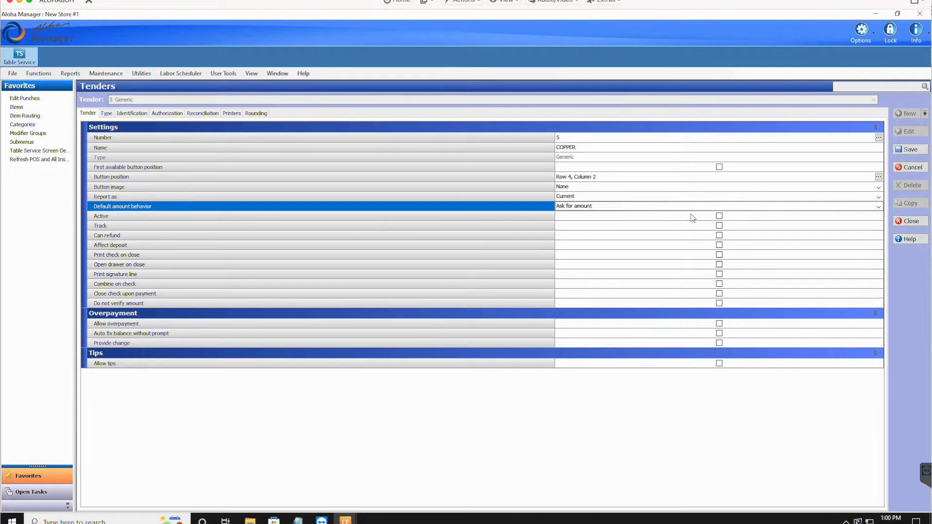
Enable Active, Track, Print check on close and Open drawer on close for the COPPER tender
click(718, 217)
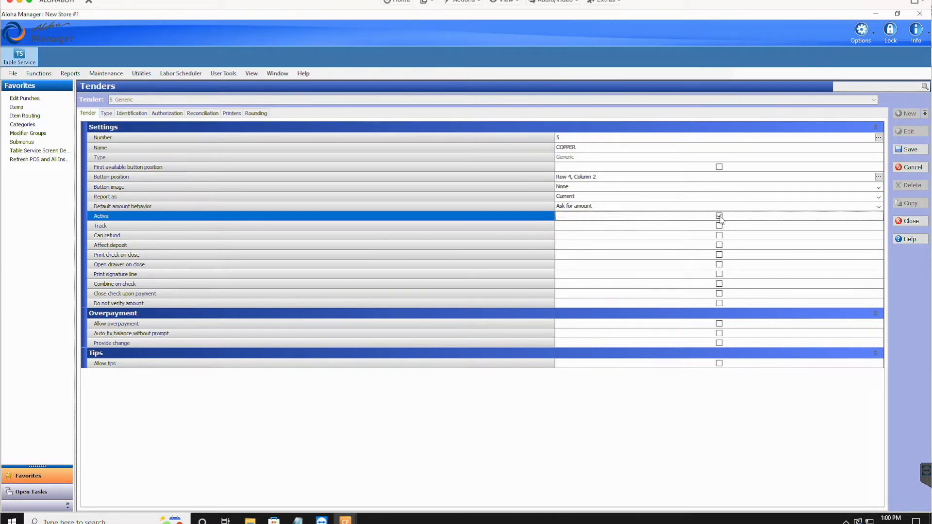
click(719, 226)
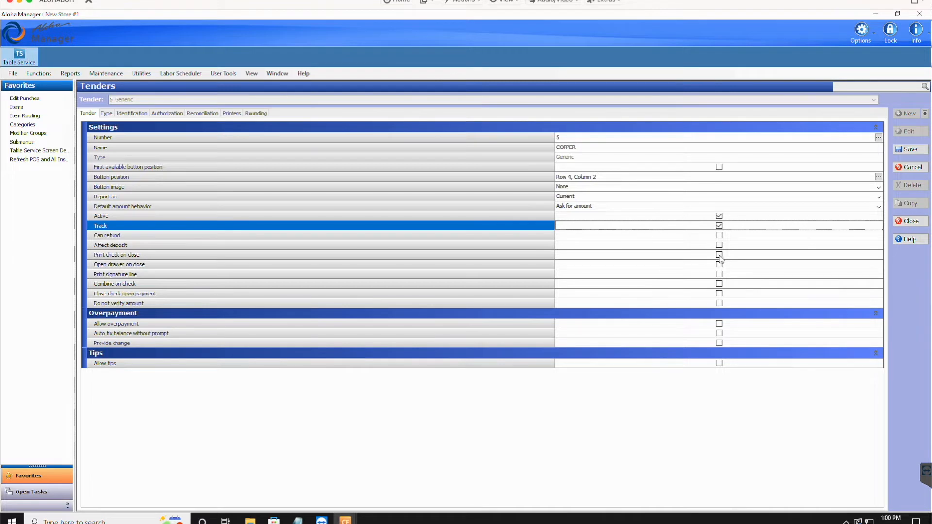
click(719, 255)
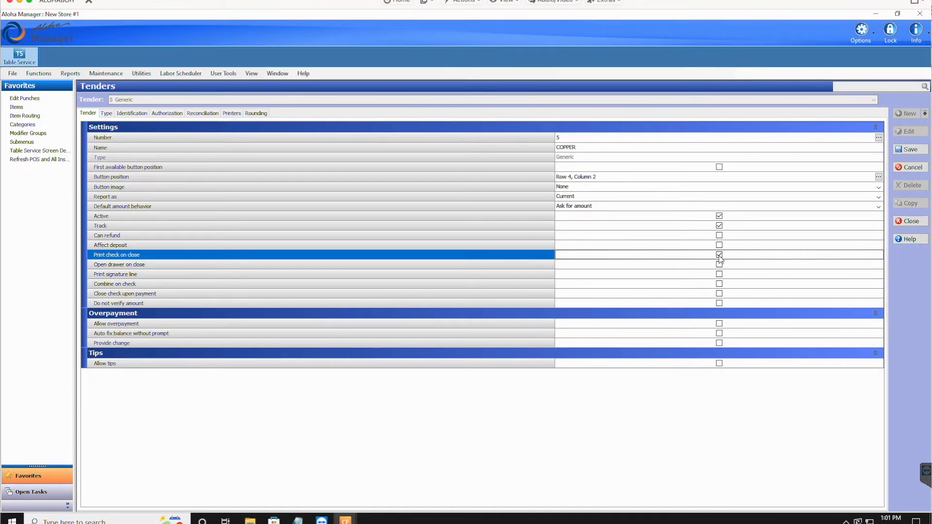
click(719, 264)
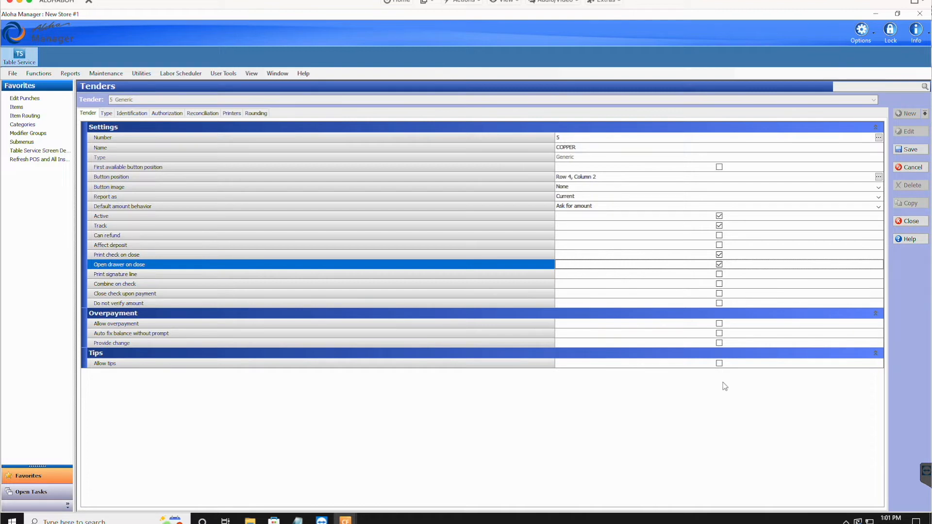
Allow tips on the COPPER tender with a maximum tip of 999%, and save the tender
click(719, 364)
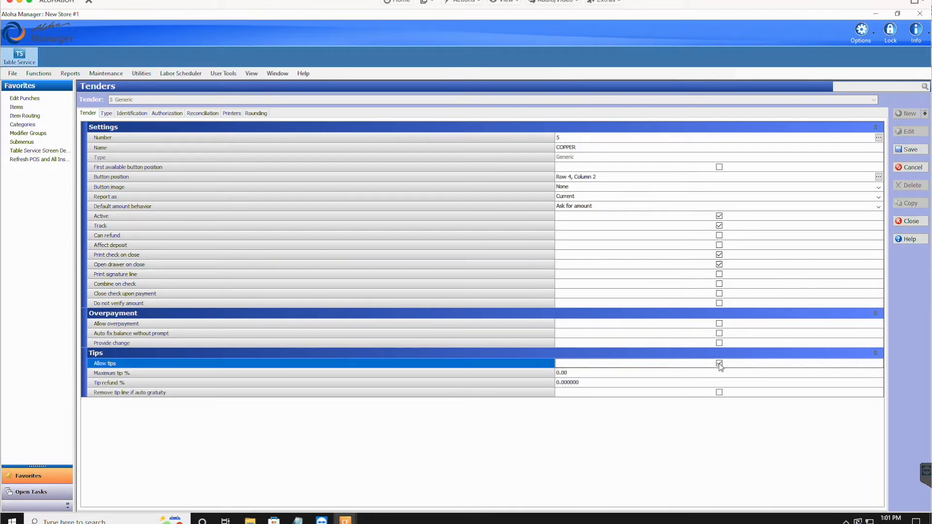
click(571, 374)
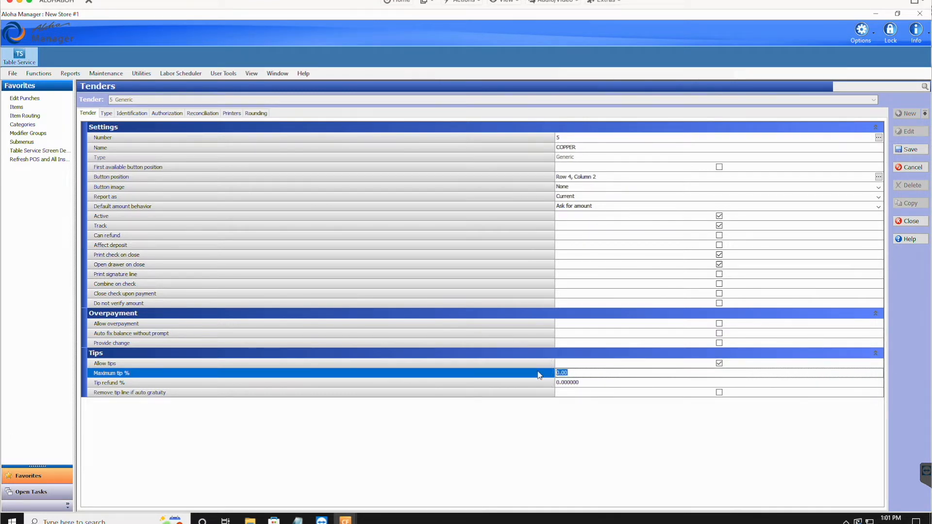
text(999)
click(916, 152)
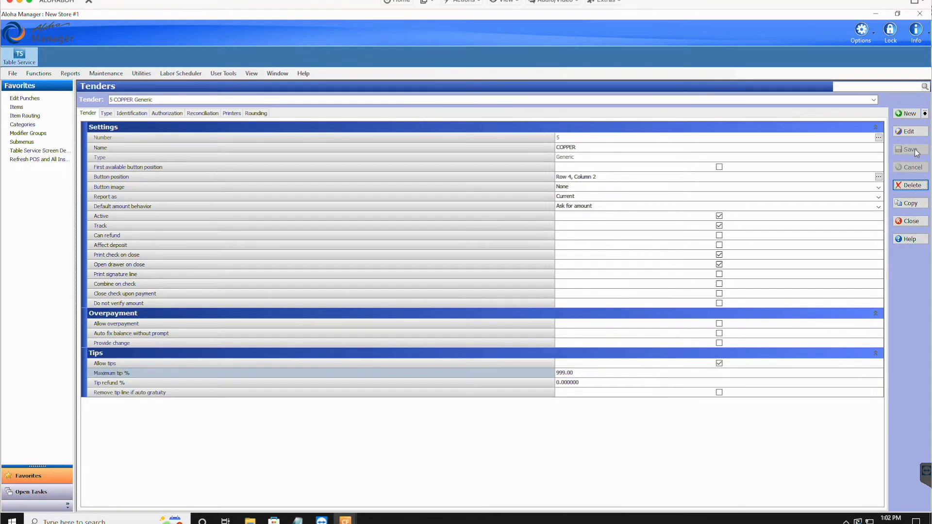
Display the CASH tender to review its settings
click(873, 100)
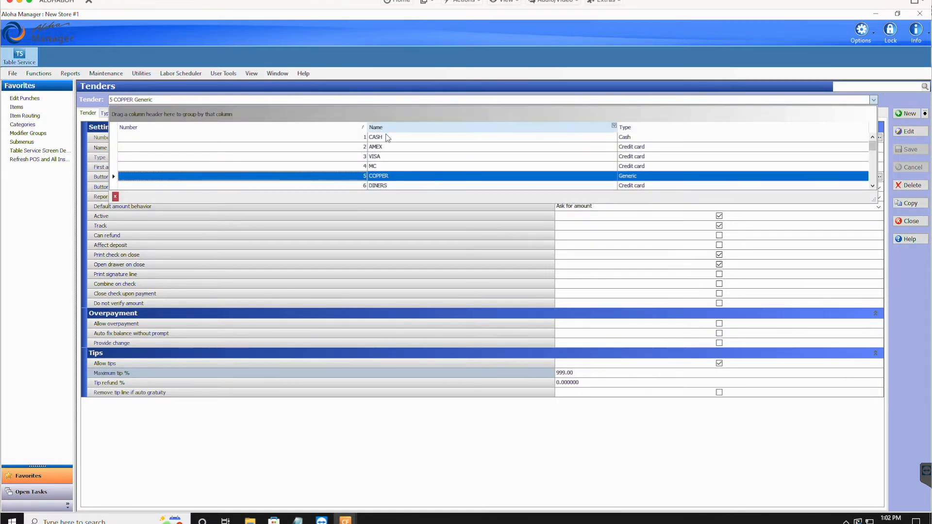
click(399, 139)
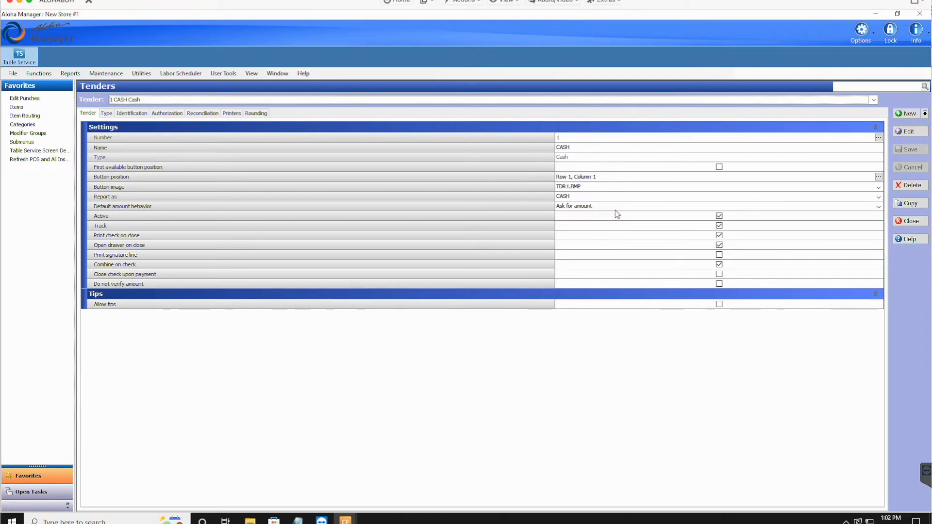
Refresh the POS and all installed products with automatic restart of the POS terminals, and close the tender maintenance
click(141, 74)
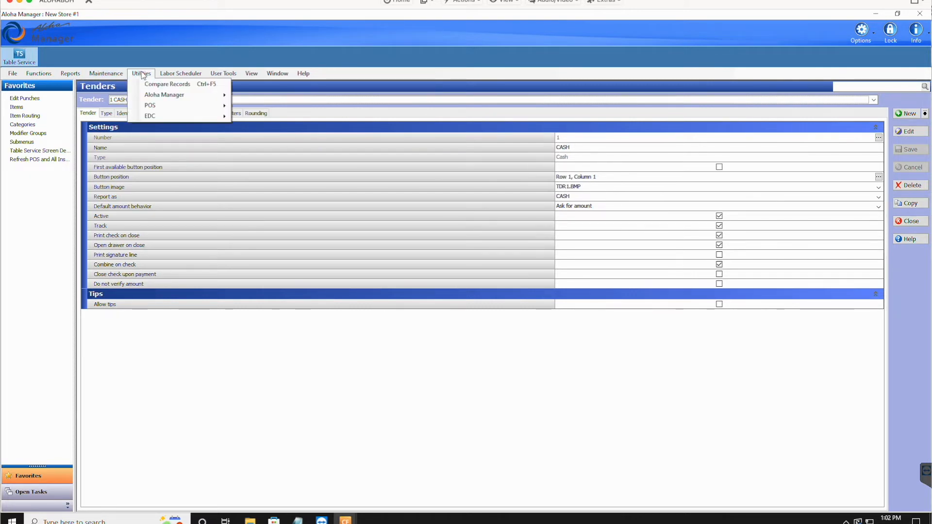
mouse_move(168, 98)
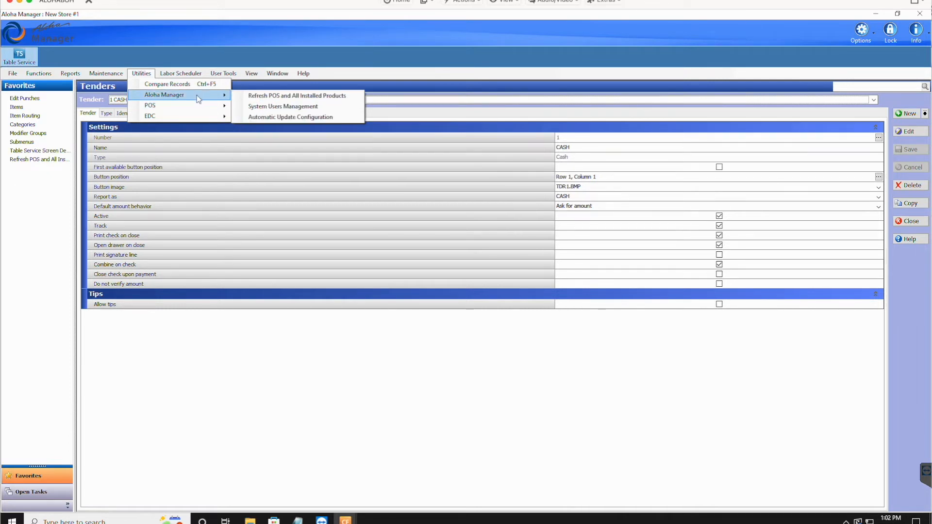
click(258, 96)
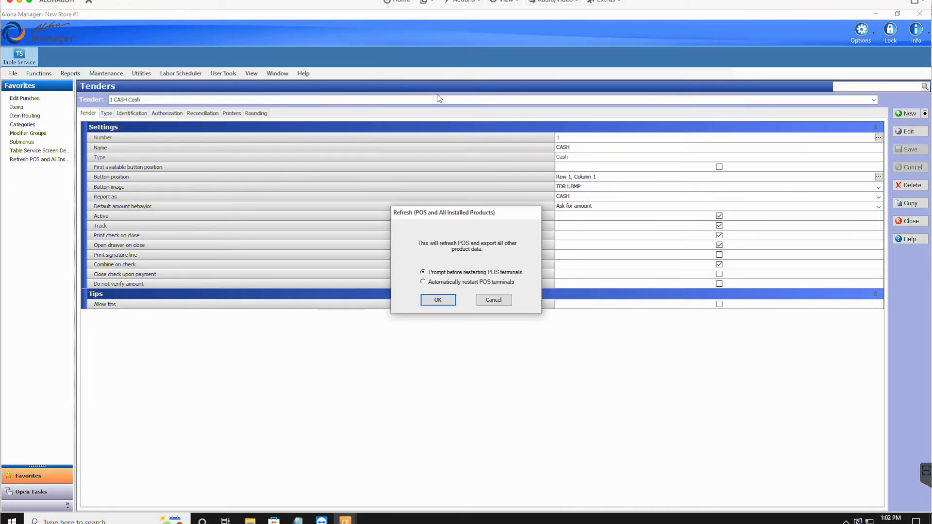
click(423, 282)
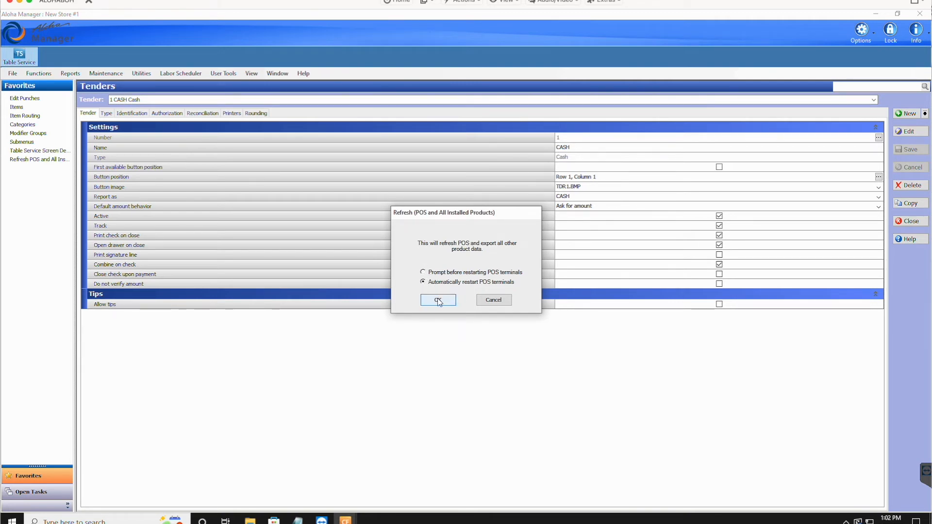
click(438, 300)
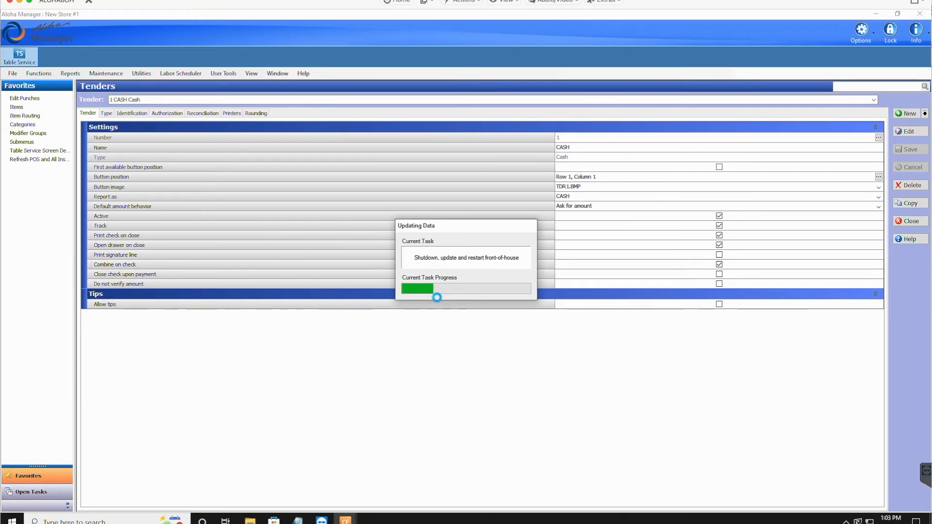
click(507, 313)
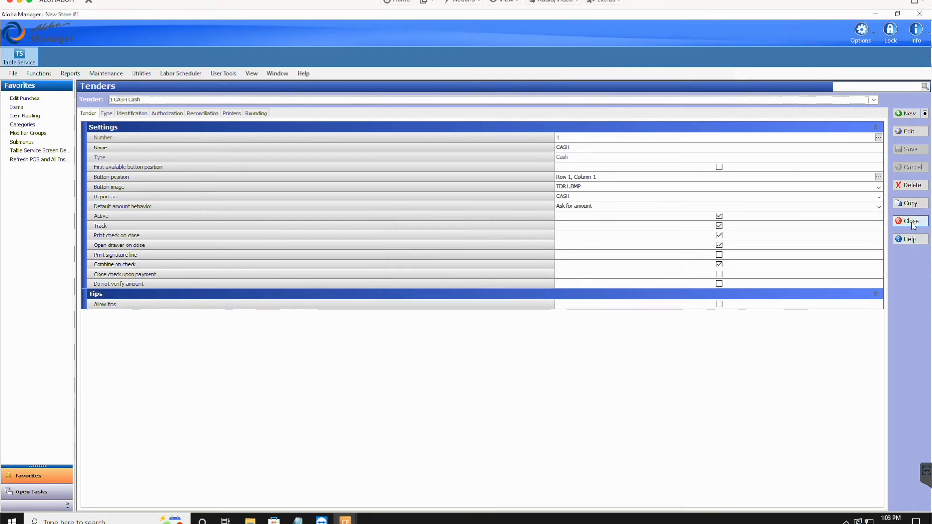
click(912, 222)
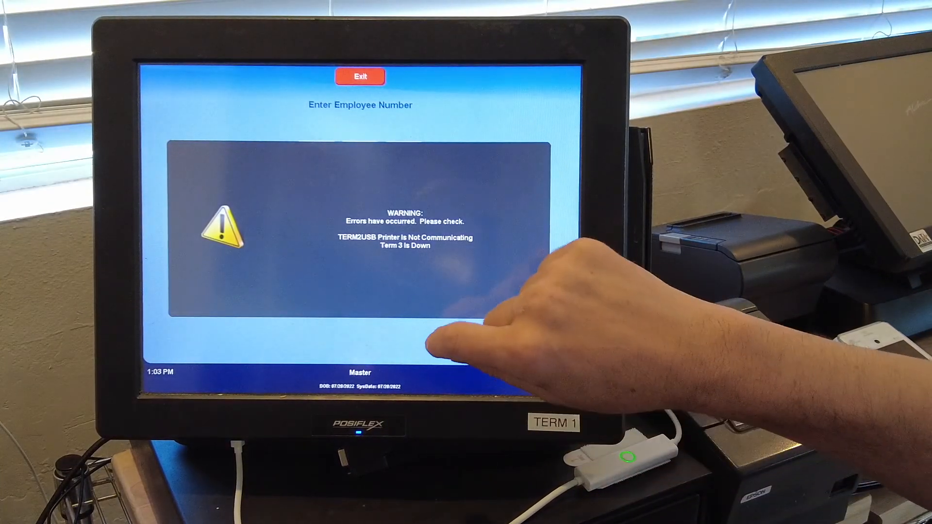
Dismiss the warning on the POS terminal and sign in with the employee number
click(449, 346)
click(316, 162)
click(360, 287)
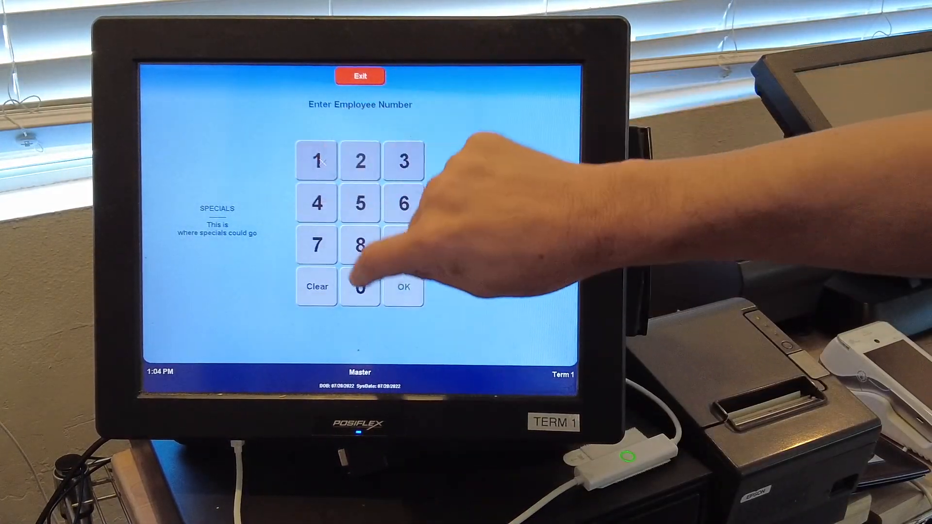
click(370, 290)
click(408, 281)
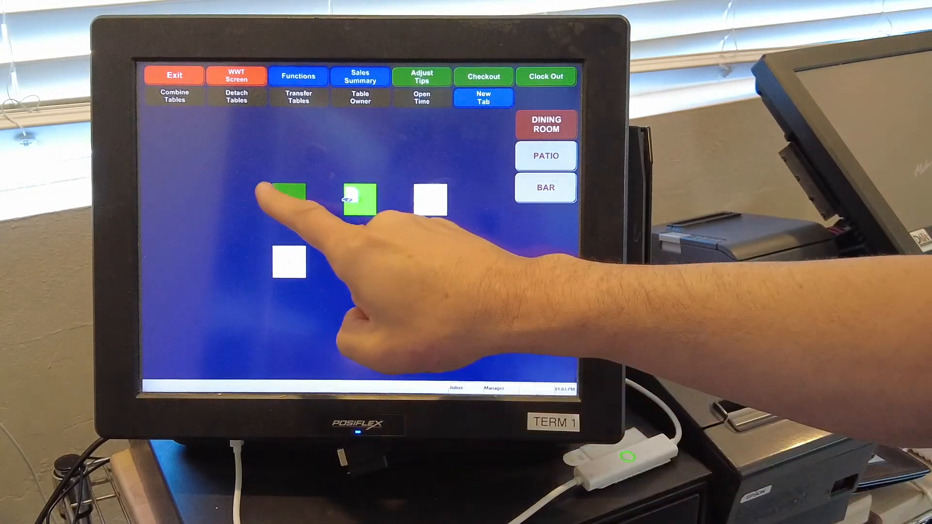
Open the Table 1 order in the dining room, bring up its check for payment and choose the COPPER tender
click(299, 197)
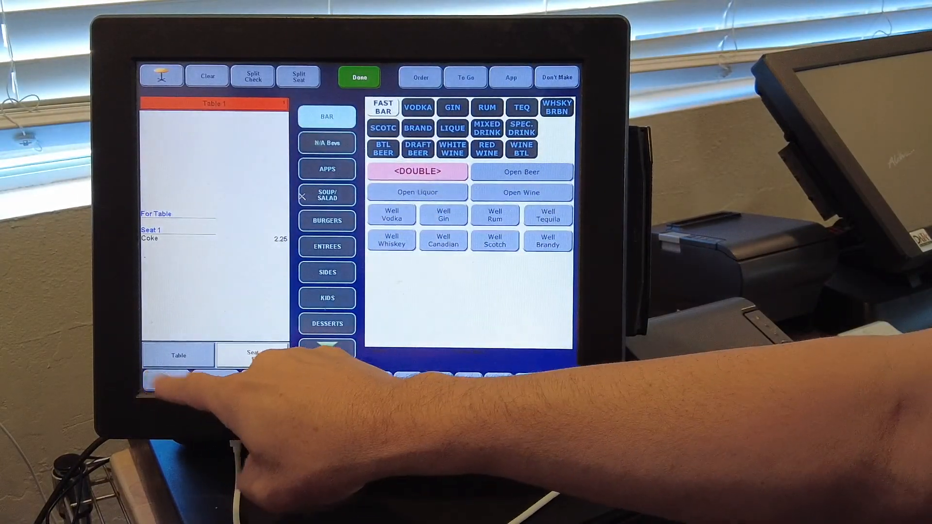
click(169, 381)
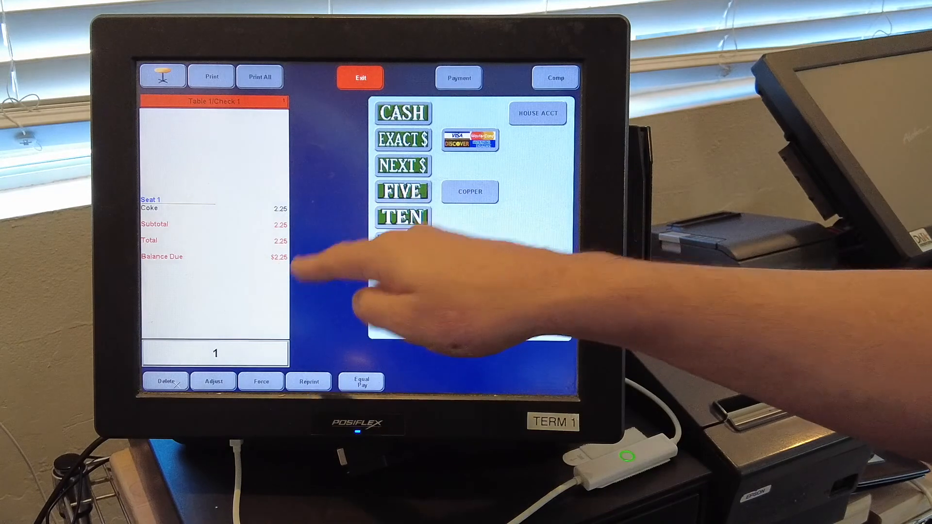
click(459, 191)
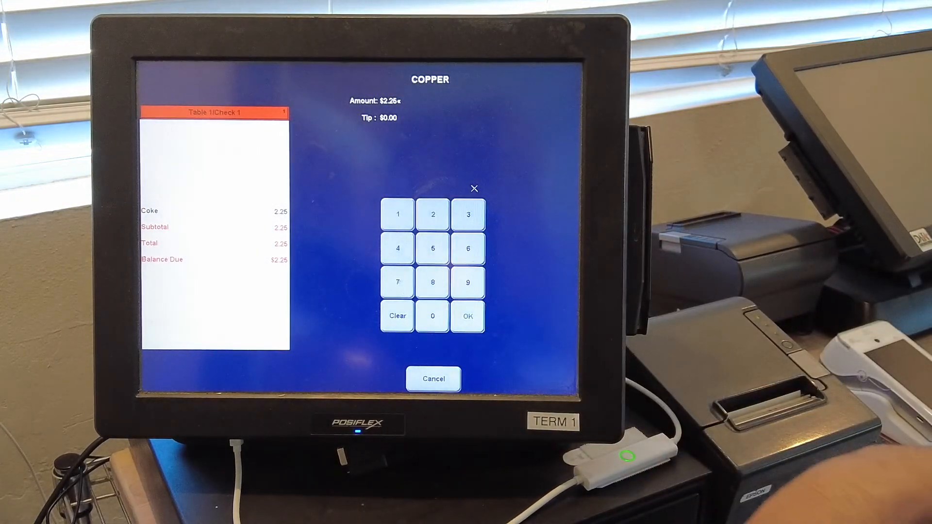
Pay the full check amount with COPPER, adding a $1.00 tip, and close the check
click(468, 316)
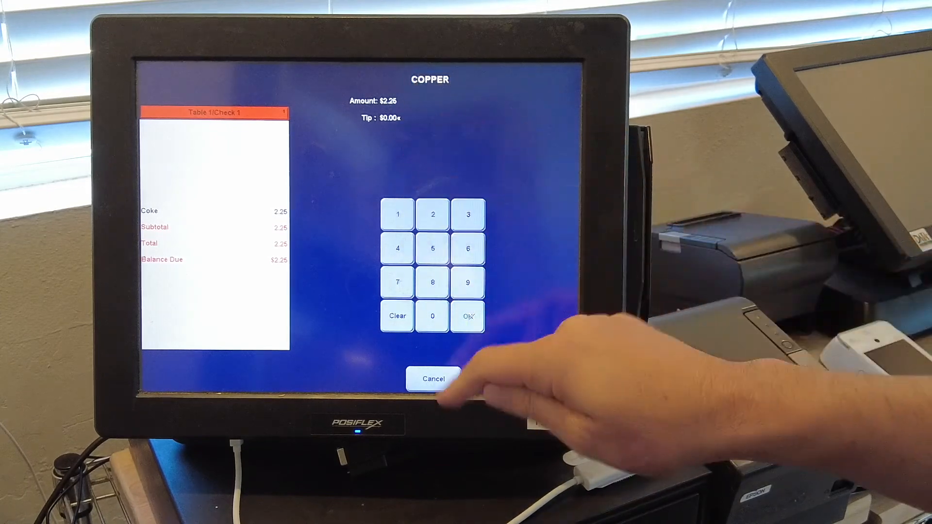
click(398, 213)
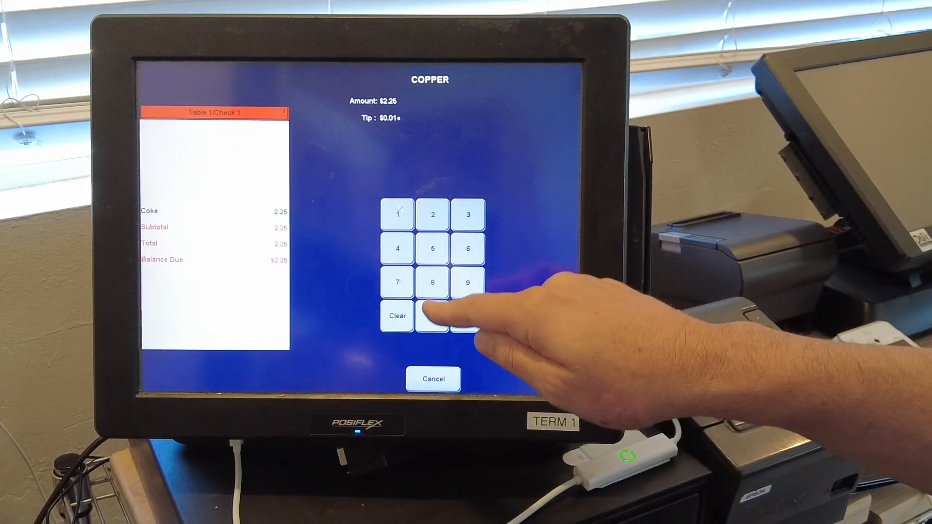
click(432, 315)
click(433, 315)
click(468, 313)
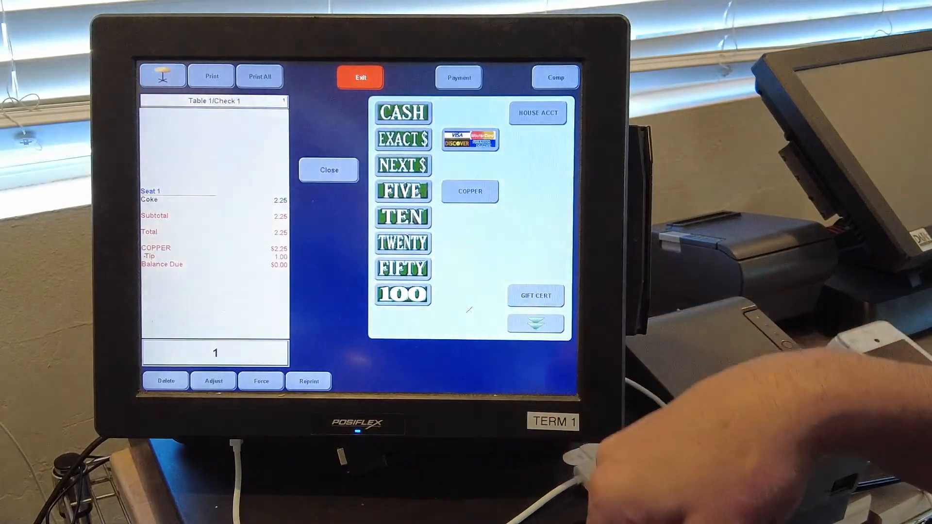
click(339, 176)
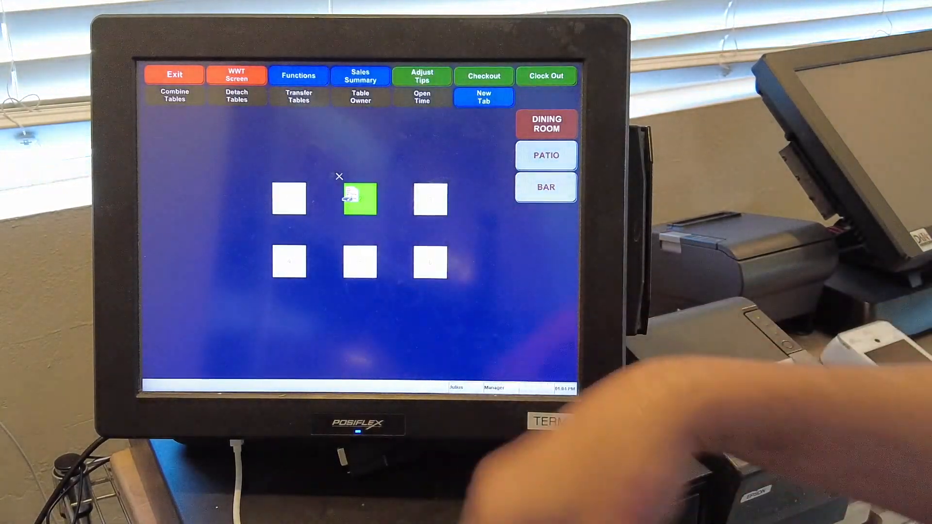